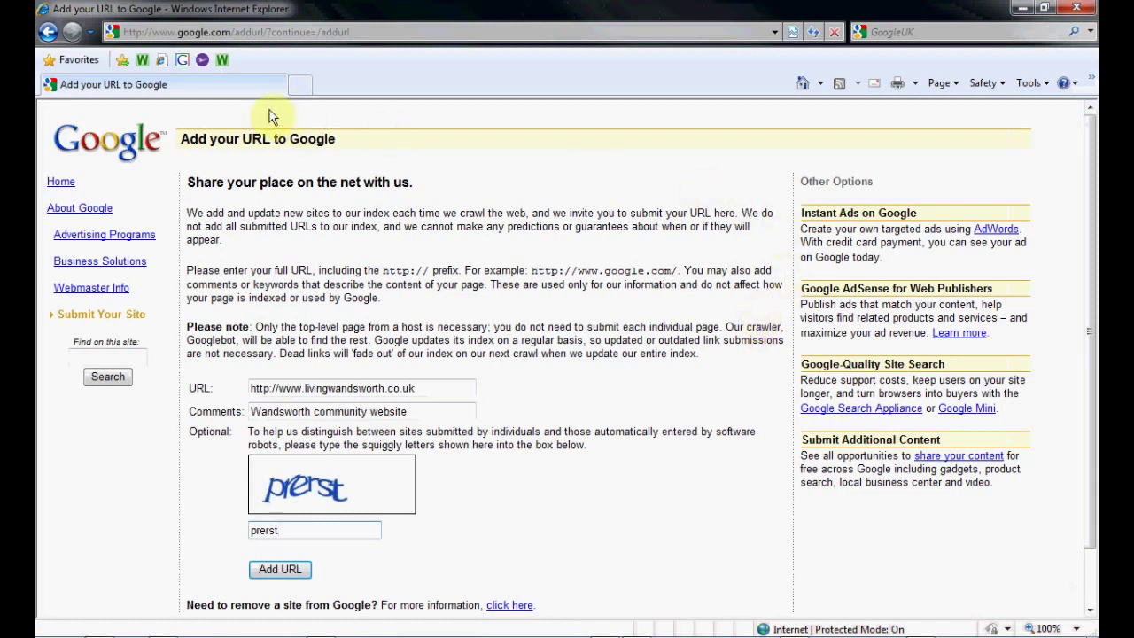
{"action": "left_click", "coordinate": [209, 33]}
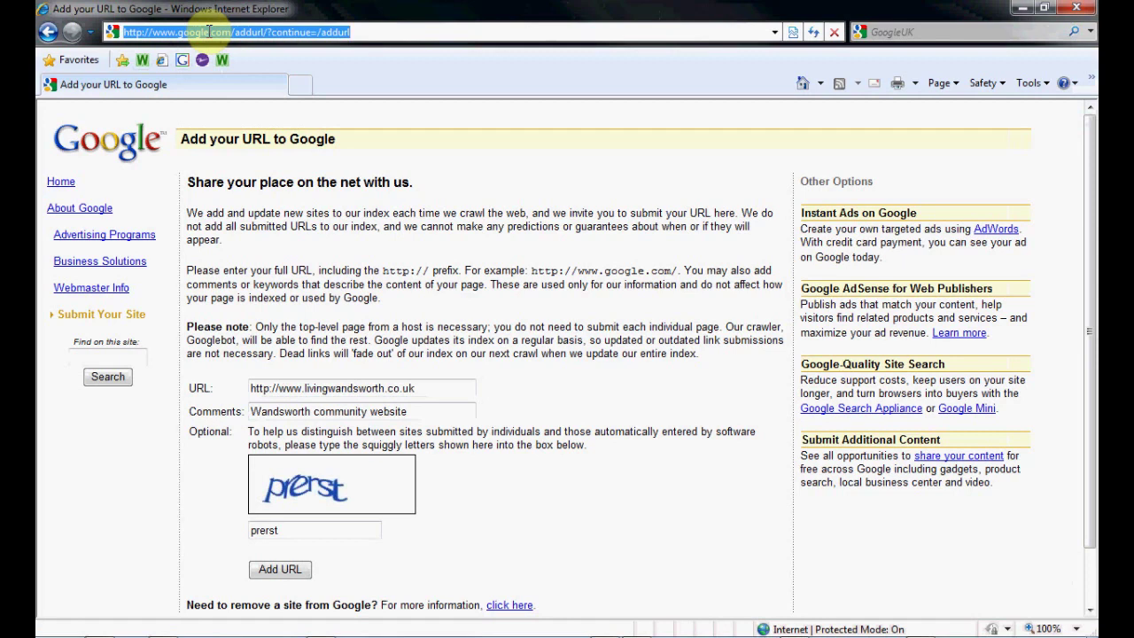
{"action": "left_click", "coordinate": [438, 388]}
{"action": "key", "text": "ctrl+a"}
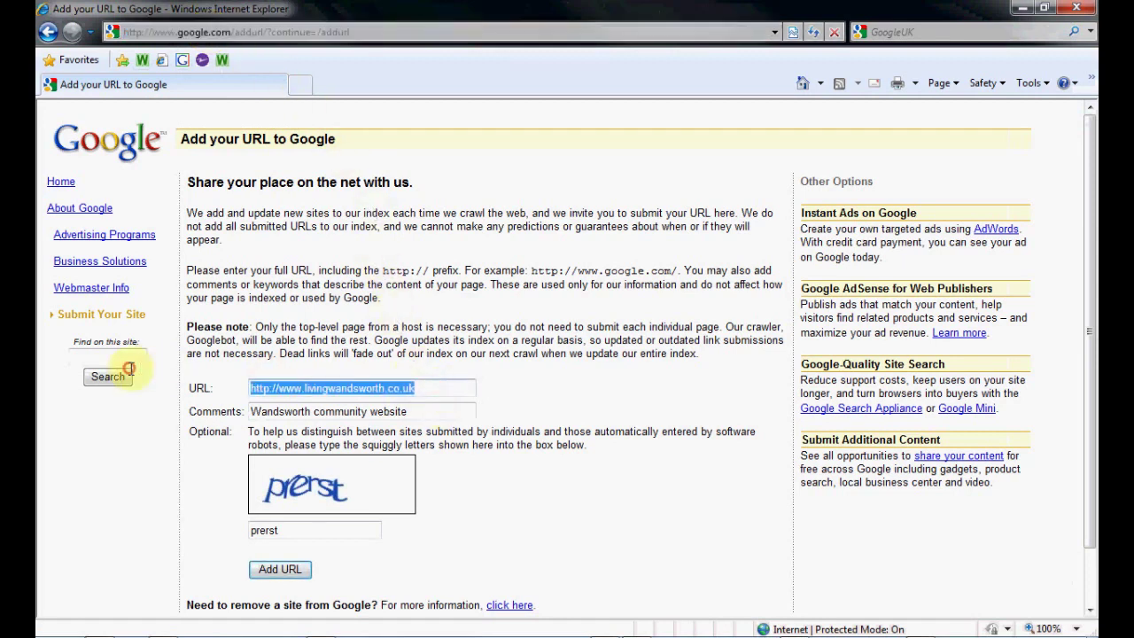
{"action": "left_click", "coordinate": [421, 411]}
{"action": "key", "text": "ctrl+a"}
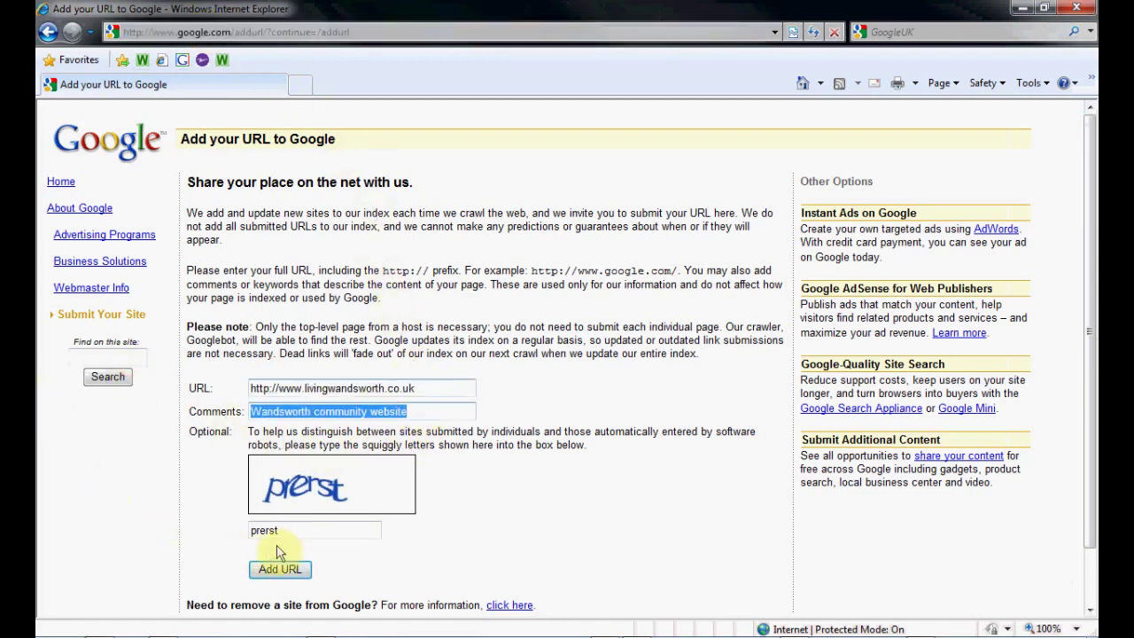
{"action": "left_click", "coordinate": [301, 531]}
{"action": "key", "text": "ctrl+a"}
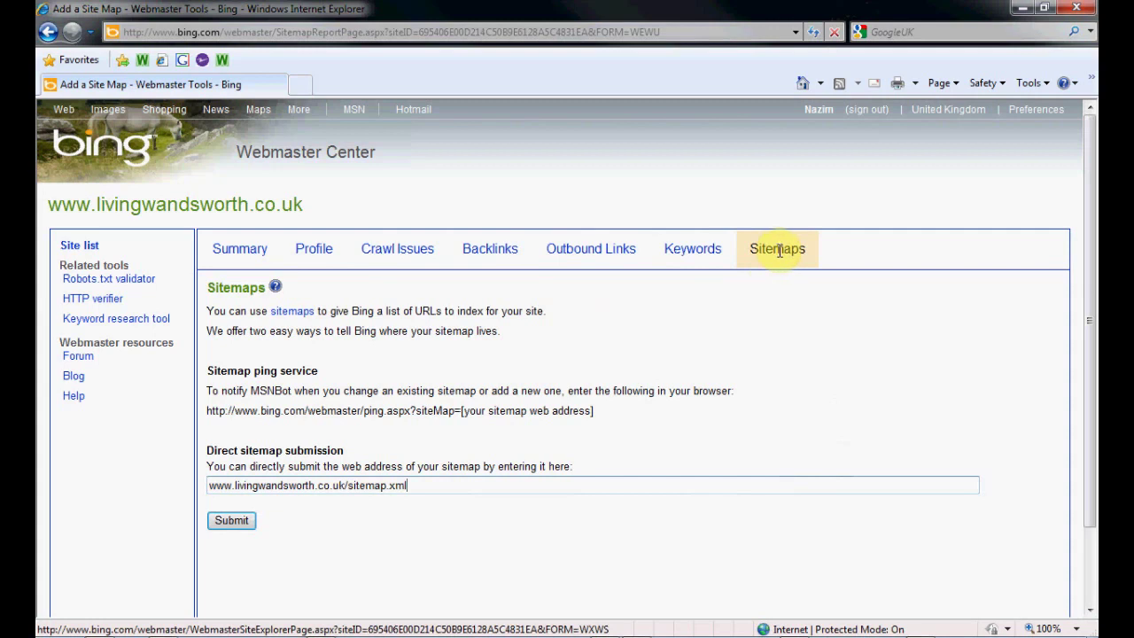
{"action": "left_click", "coordinate": [779, 251]}
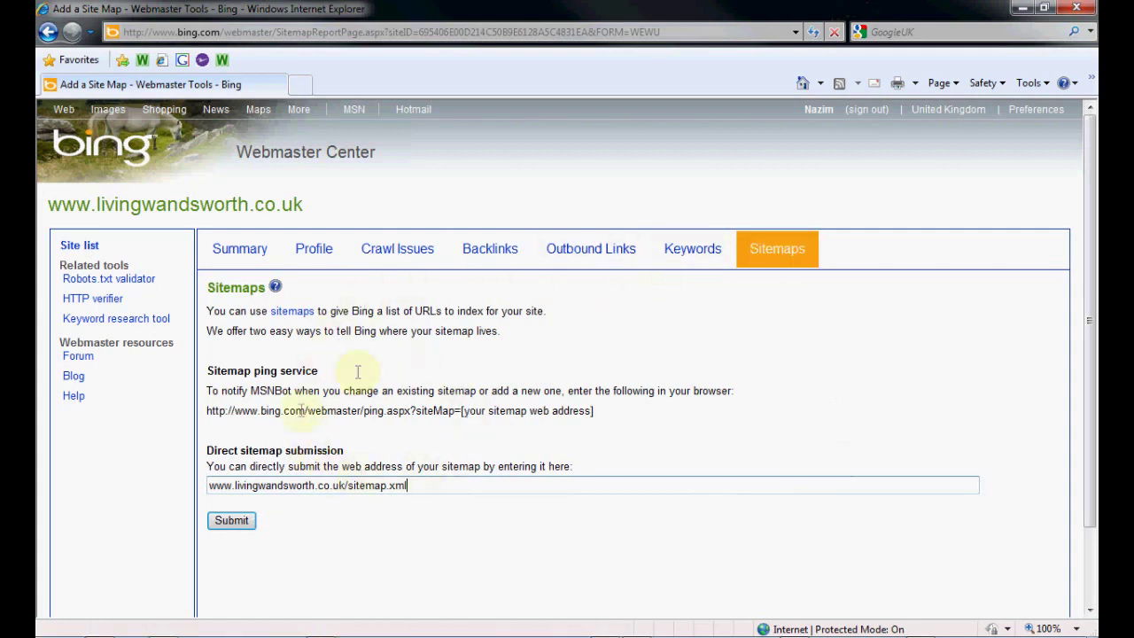
{"action": "left_click", "coordinate": [445, 486]}
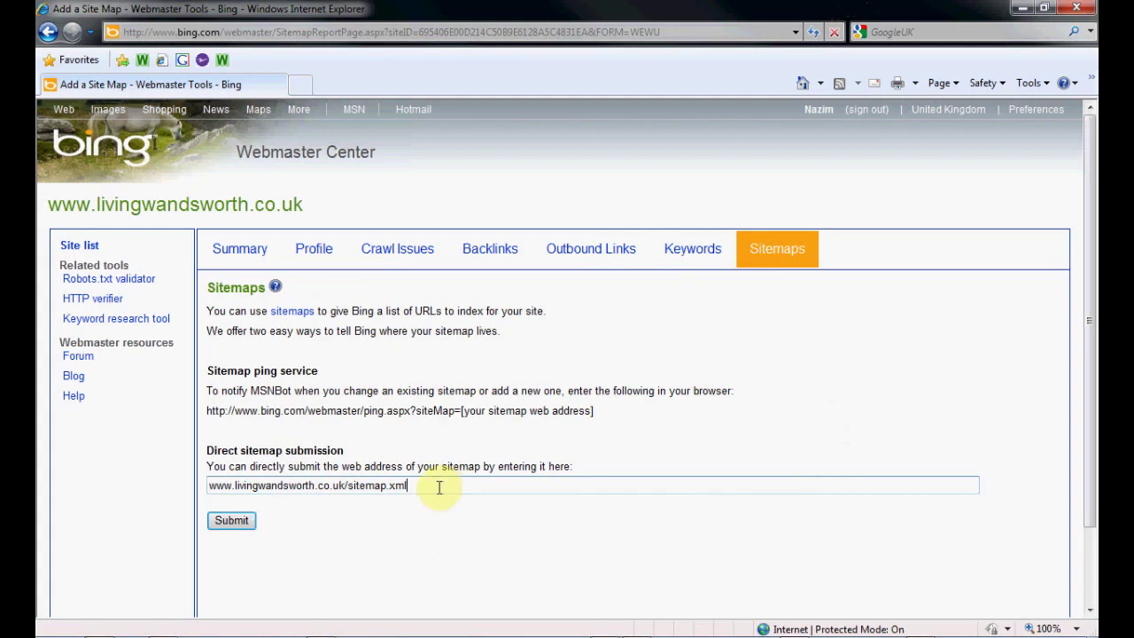
{"action": "left_click_drag", "start_coordinate": [212, 486], "coordinate": [407, 486]}
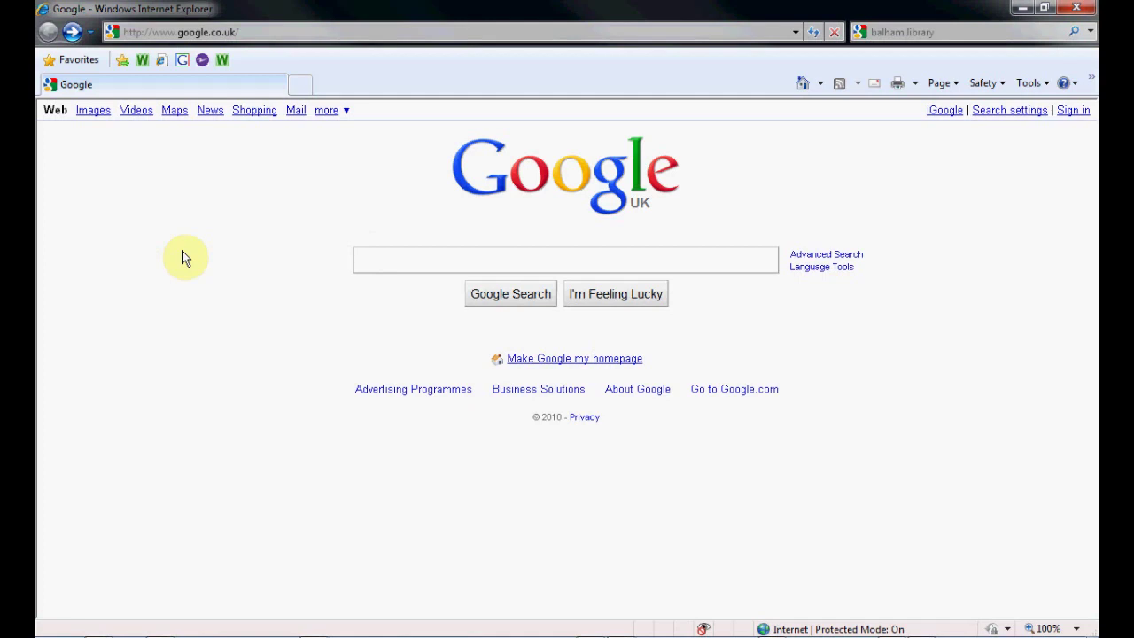
{"action": "left_click", "coordinate": [376, 257]}
{"action": "type", "text": "sit"}
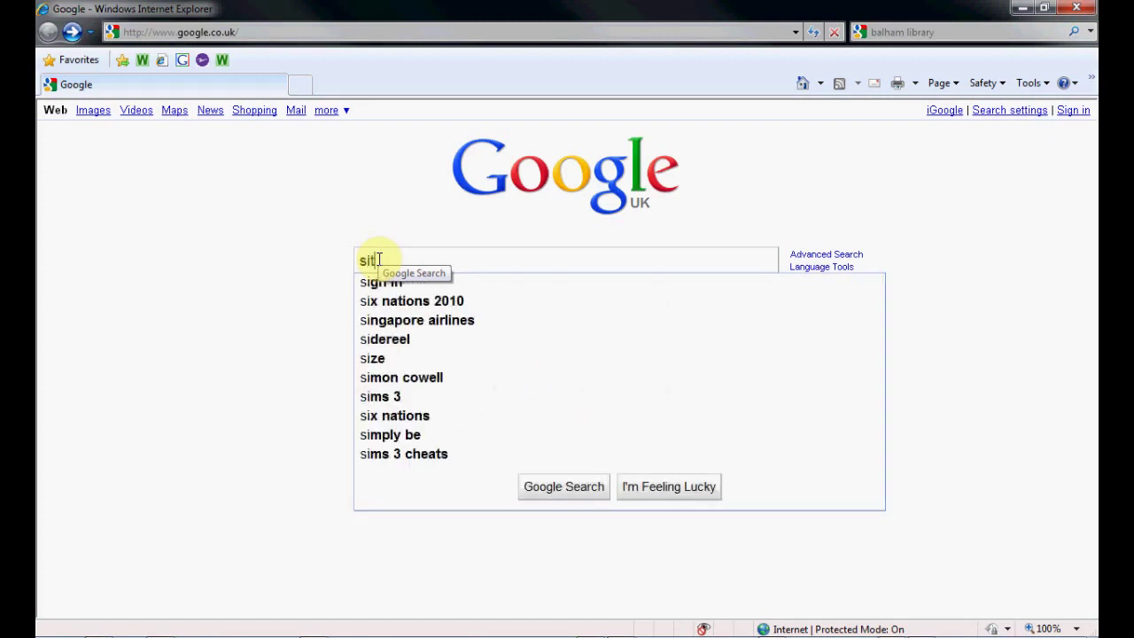
{"action": "type", "text": "e:www.livingwandsworth.co.uk"}
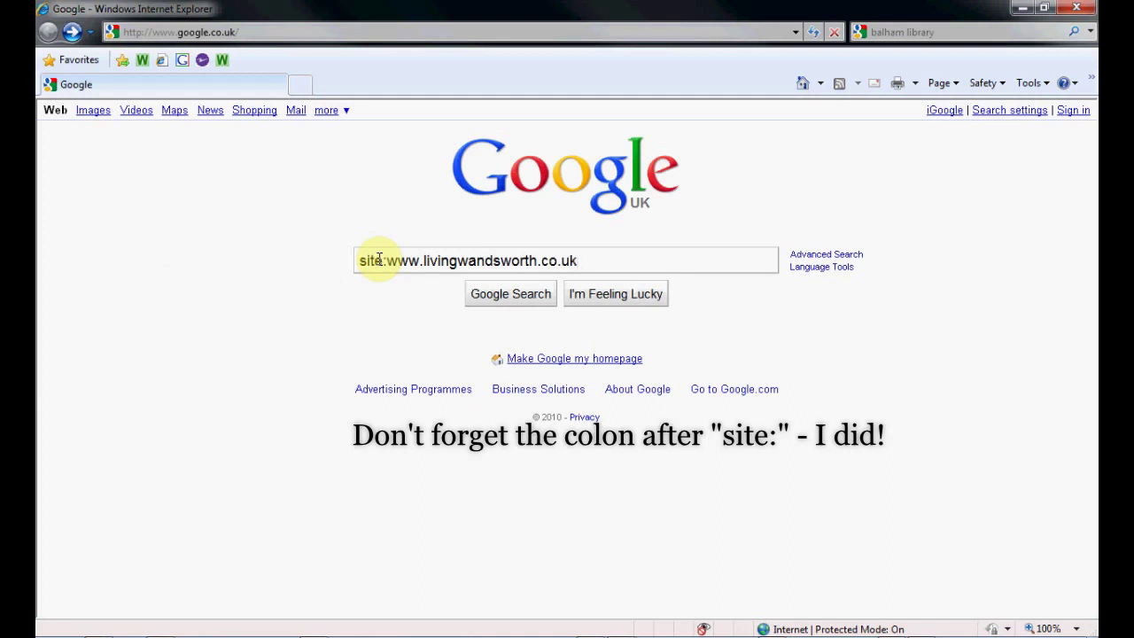
{"action": "key", "text": "Return"}
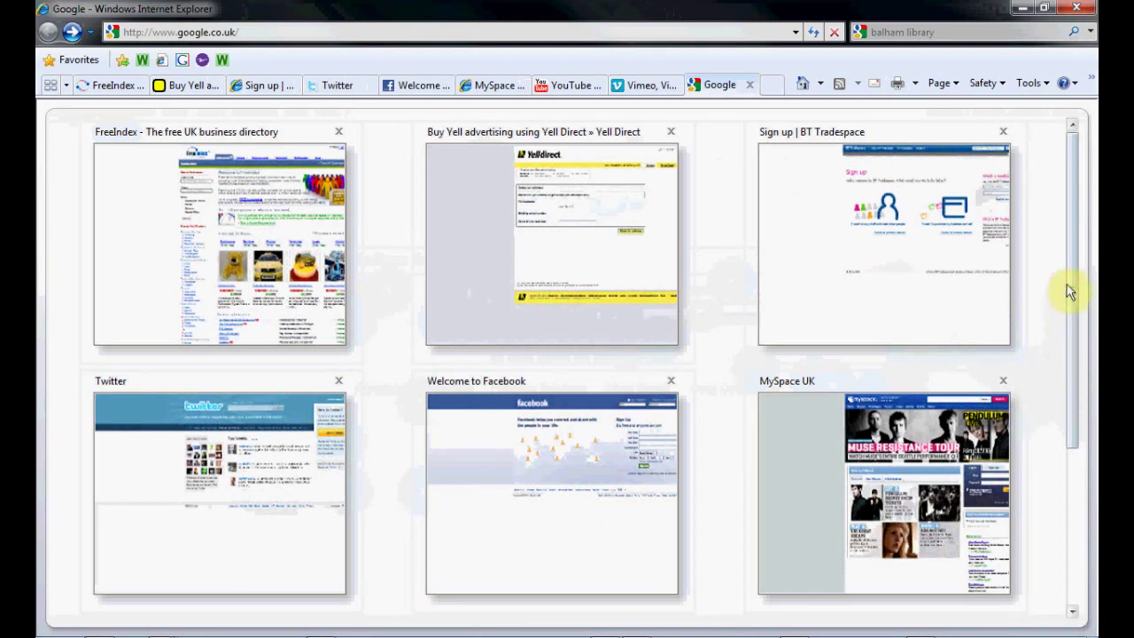
Scroll the Quick Tabs thumbnails and switch back to the Google tab
{"action": "left_click_drag", "start_coordinate": [1072, 284], "coordinate": [1067, 454]}
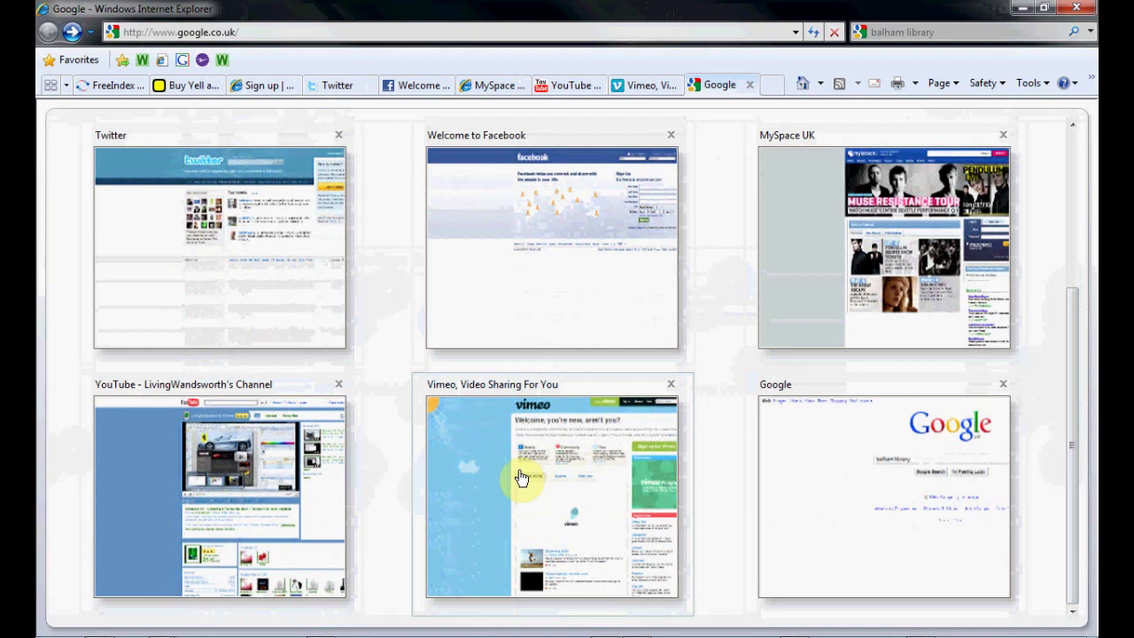
{"action": "left_click", "coordinate": [720, 84]}
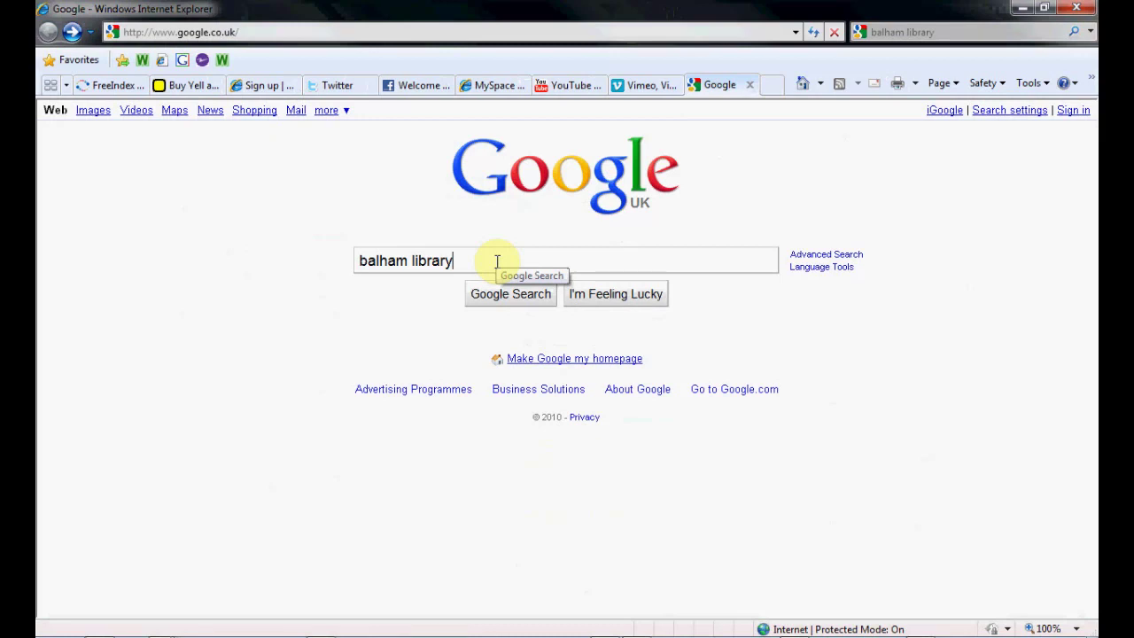
Search 'balham library', show Videos results, and highlight the LivingWandsworth address in the first video
{"action": "key", "text": "Return"}
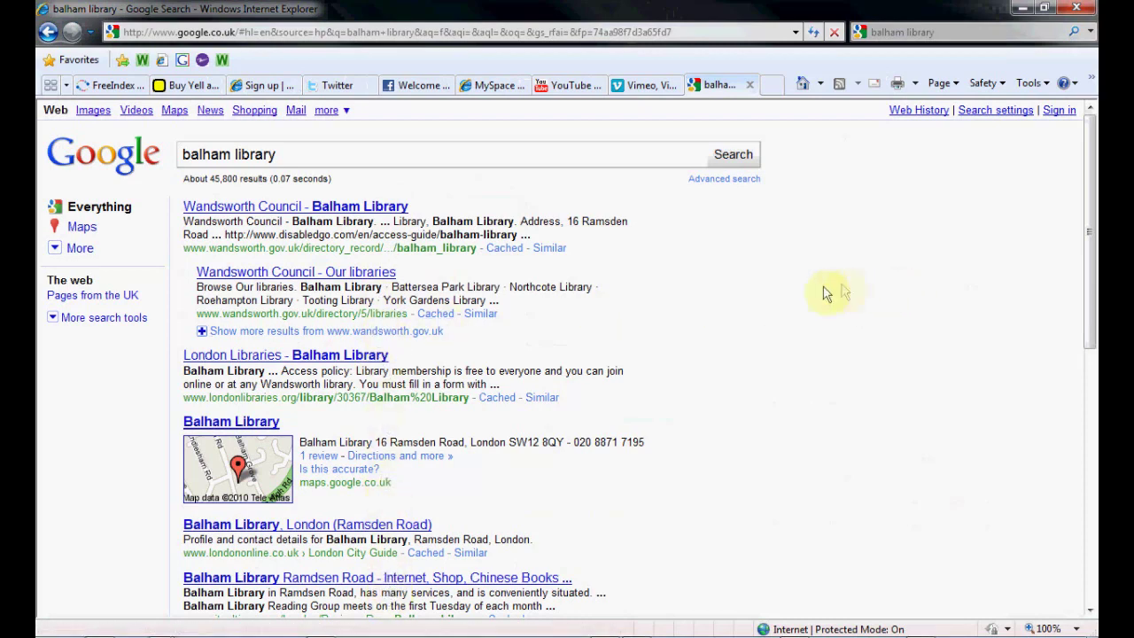
{"action": "mouse_move", "coordinate": [1087, 199]}
{"action": "left_mouse_down"}
{"action": "mouse_move", "coordinate": [1089, 190]}
{"action": "mouse_move", "coordinate": [1089, 435]}
{"action": "mouse_move", "coordinate": [1087, 147]}
{"action": "mouse_move", "coordinate": [1088, 177]}
{"action": "left_mouse_up"}
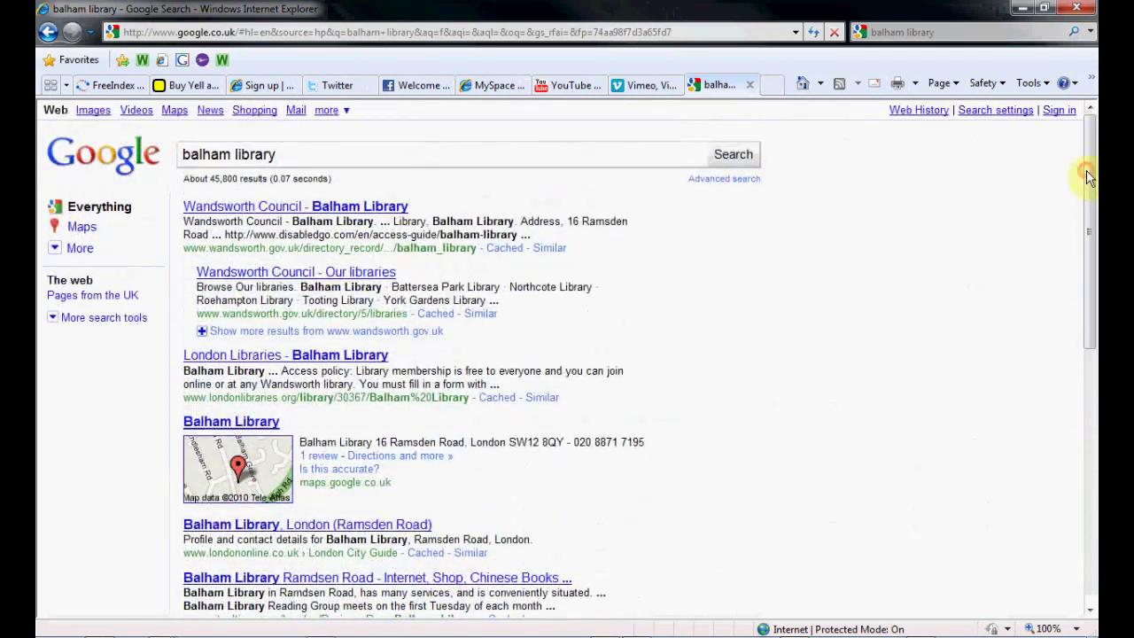
{"action": "left_click", "coordinate": [137, 110]}
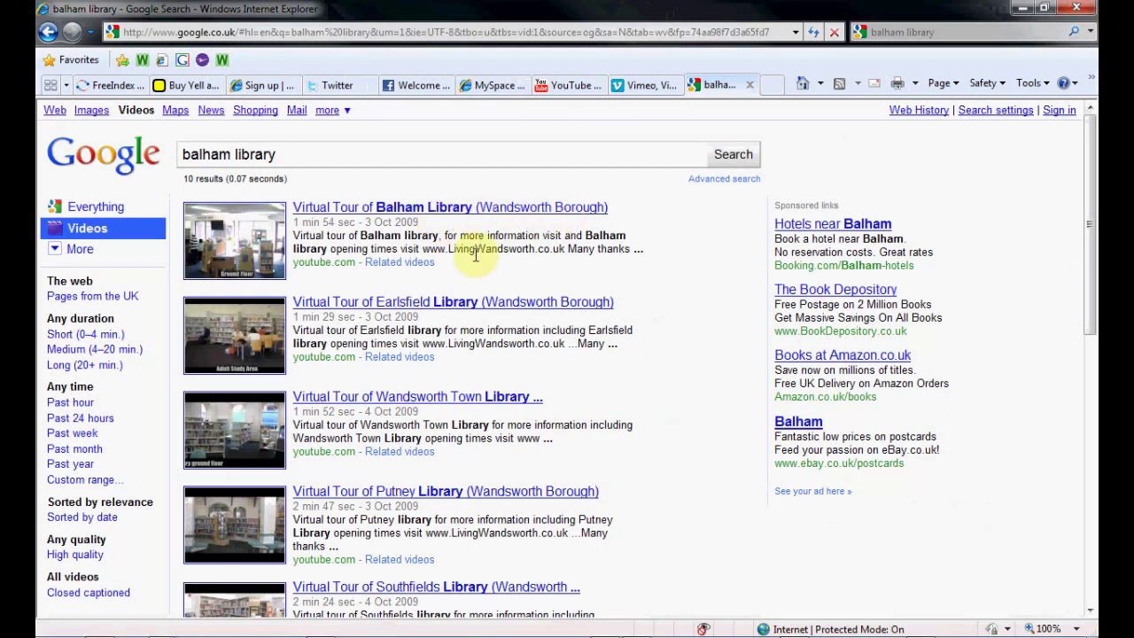
{"action": "left_click_drag", "start_coordinate": [423, 249], "coordinate": [565, 253]}
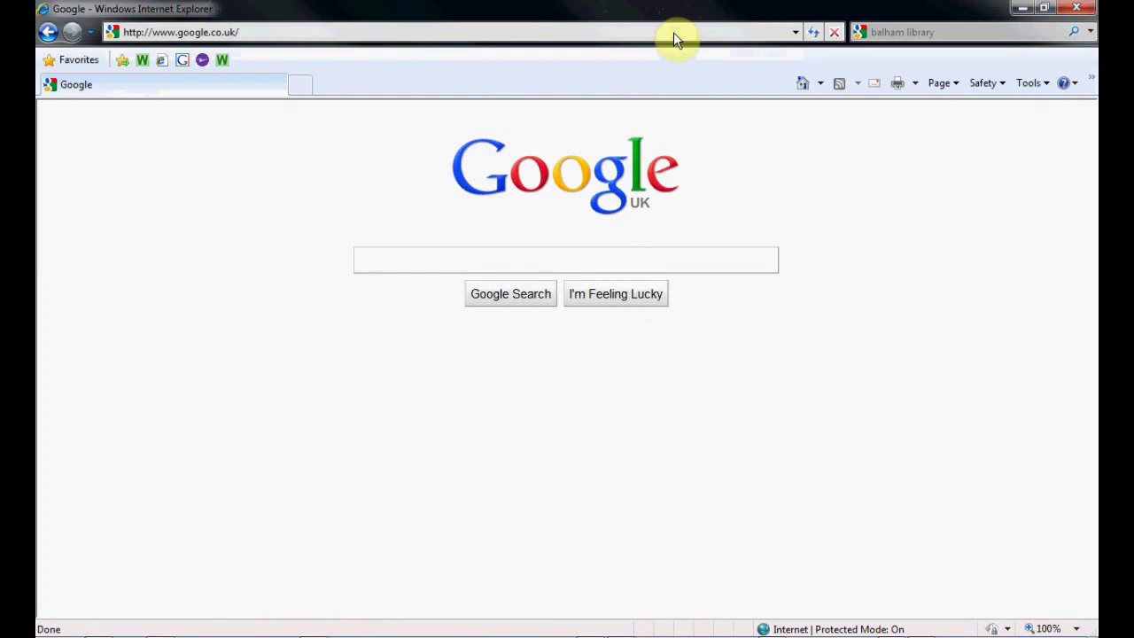
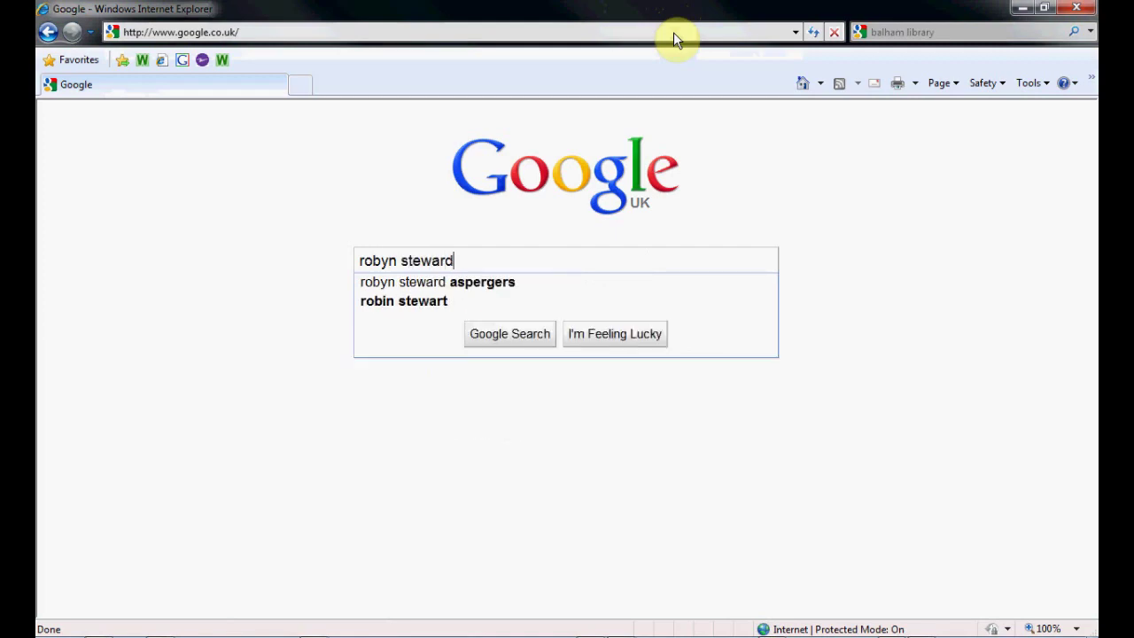
Search Google for the site owner's full name and page through results to page 3
{"action": "key", "text": "Return"}
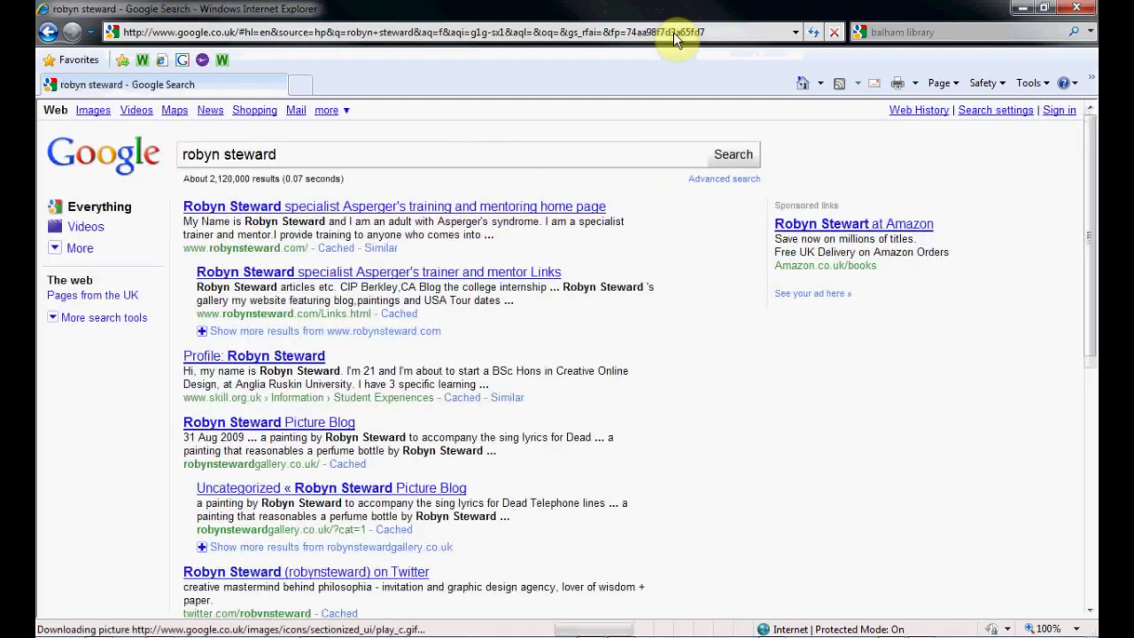
{"action": "scroll", "coordinate": [440, 301], "scroll_direction": "down", "scroll_amount": 3}
{"action": "scroll", "coordinate": [440, 309], "scroll_direction": "down", "scroll_amount": 5}
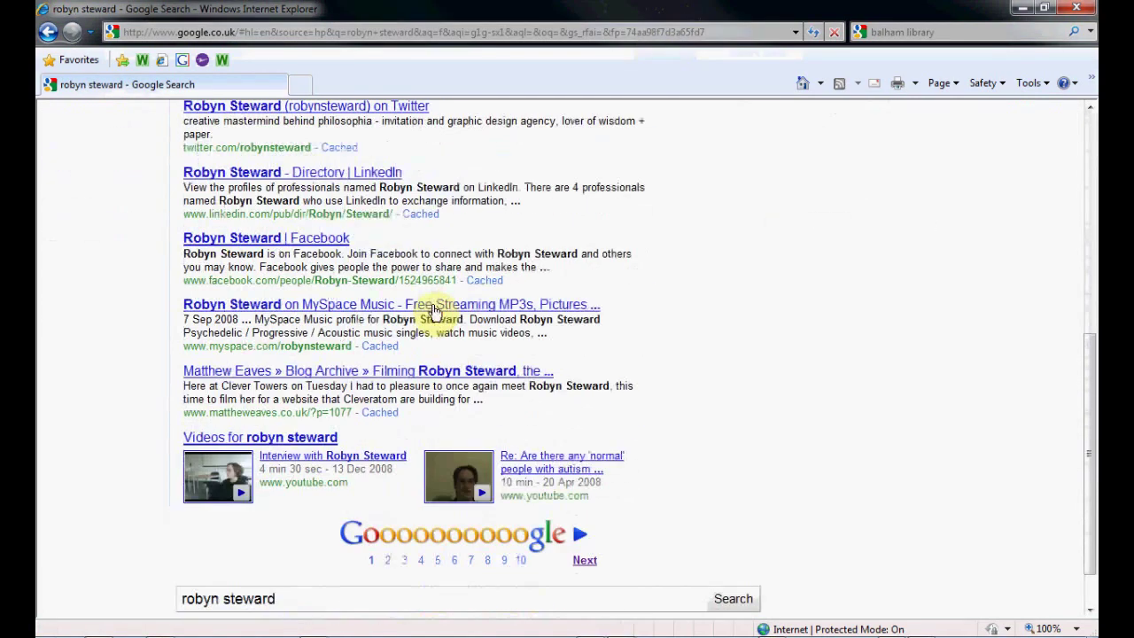
{"action": "left_click", "coordinate": [388, 562]}
{"action": "scroll", "coordinate": [408, 439], "scroll_direction": "down", "scroll_amount": 7}
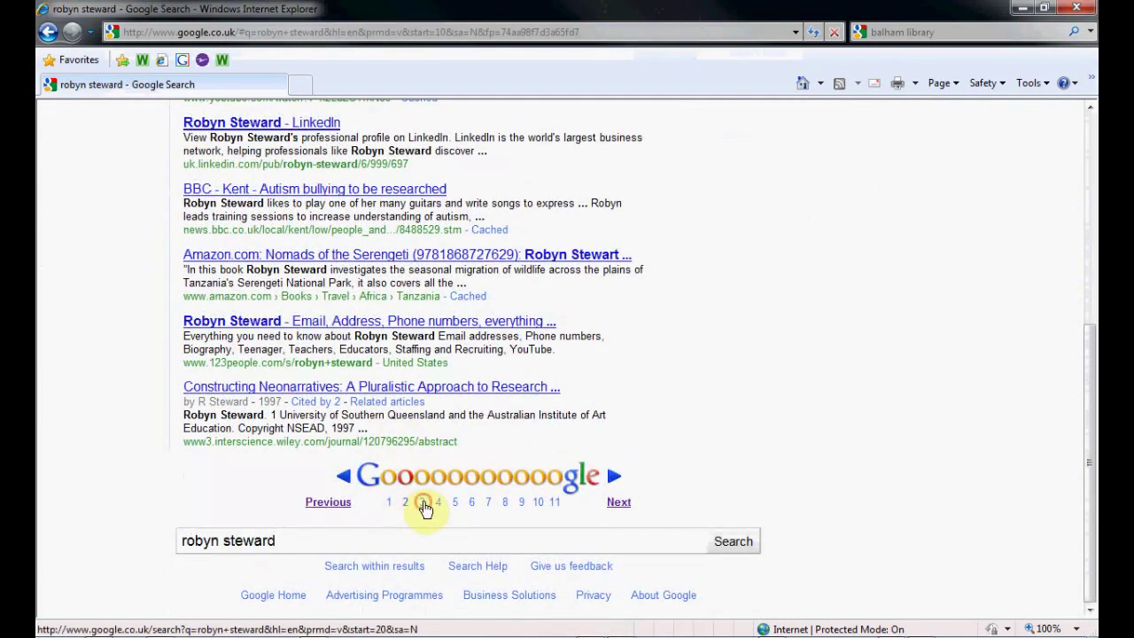
{"action": "left_click", "coordinate": [422, 501]}
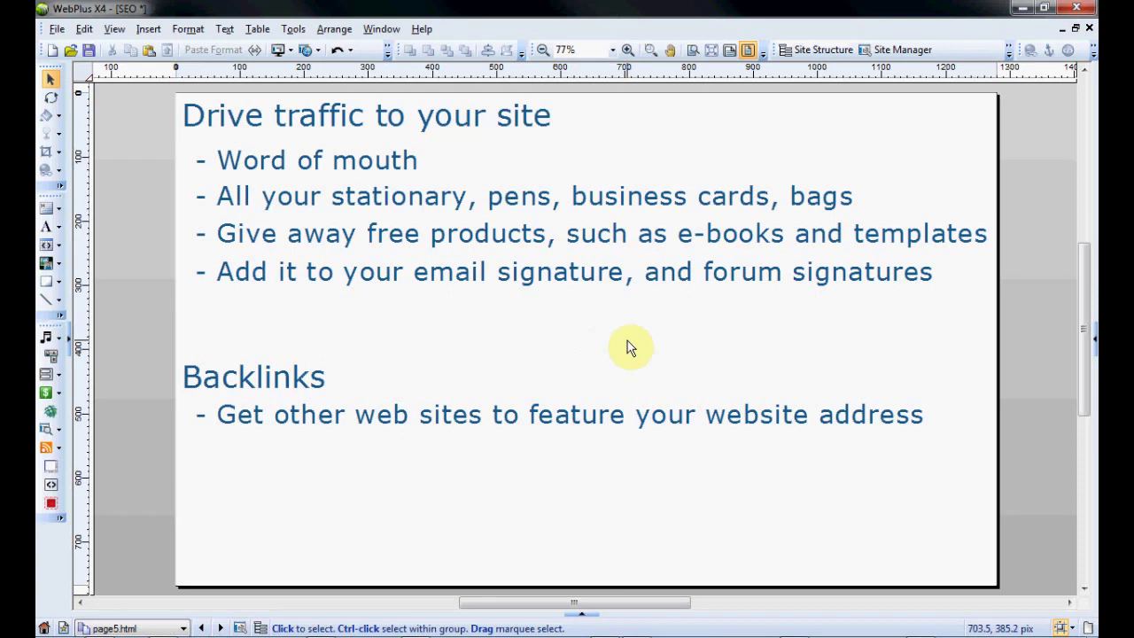
{"action": "left_click", "coordinate": [412, 159]}
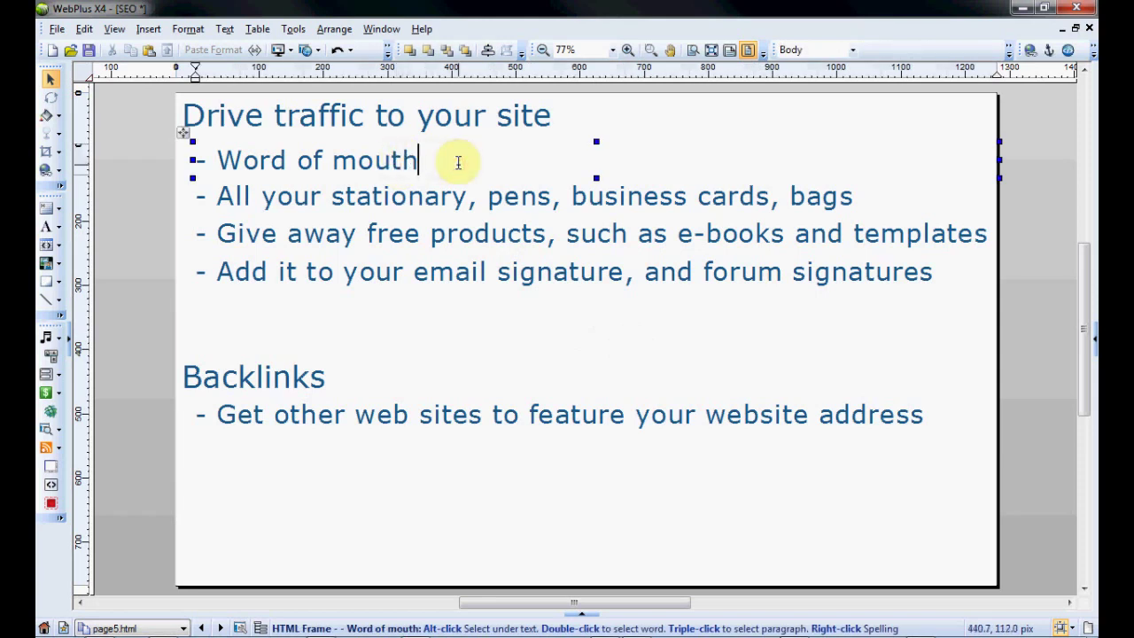
{"action": "left_click", "coordinate": [322, 196]}
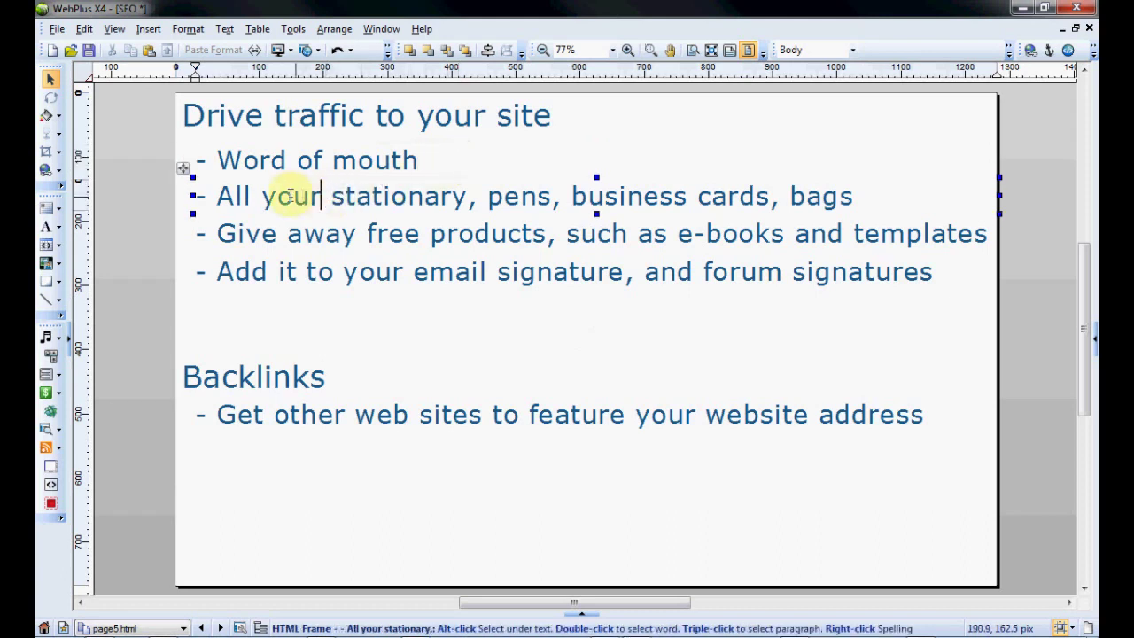
{"action": "left_click_drag", "start_coordinate": [218, 195], "coordinate": [849, 203]}
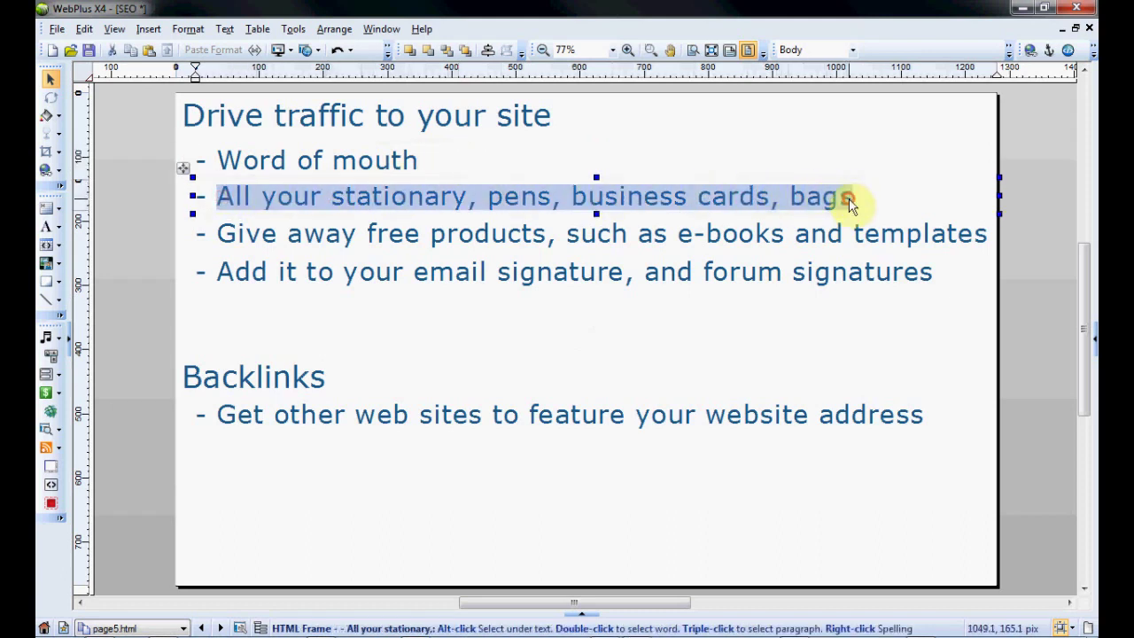
{"action": "left_click", "coordinate": [851, 201]}
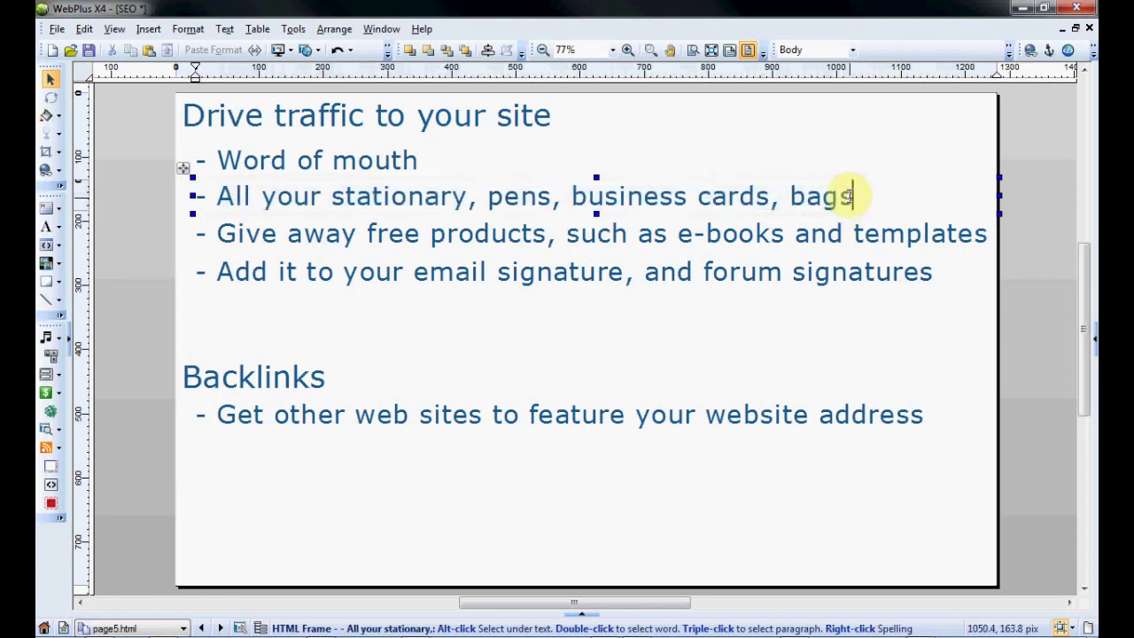
{"action": "left_click", "coordinate": [221, 227]}
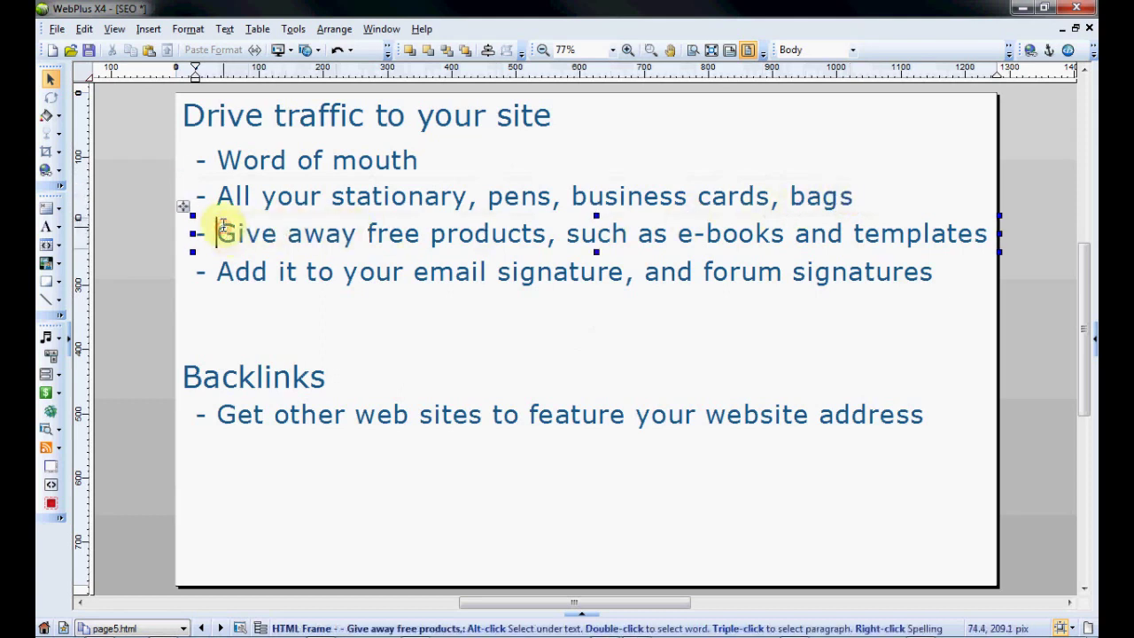
{"action": "left_click_drag", "start_coordinate": [221, 231], "coordinate": [984, 235]}
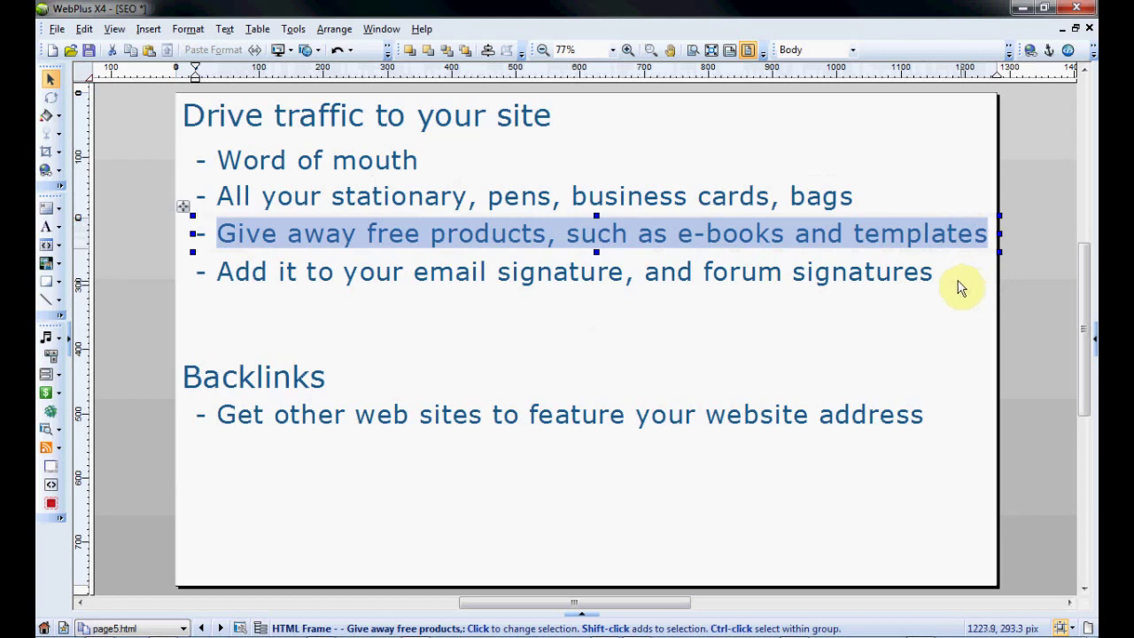
{"action": "left_click", "coordinate": [905, 280]}
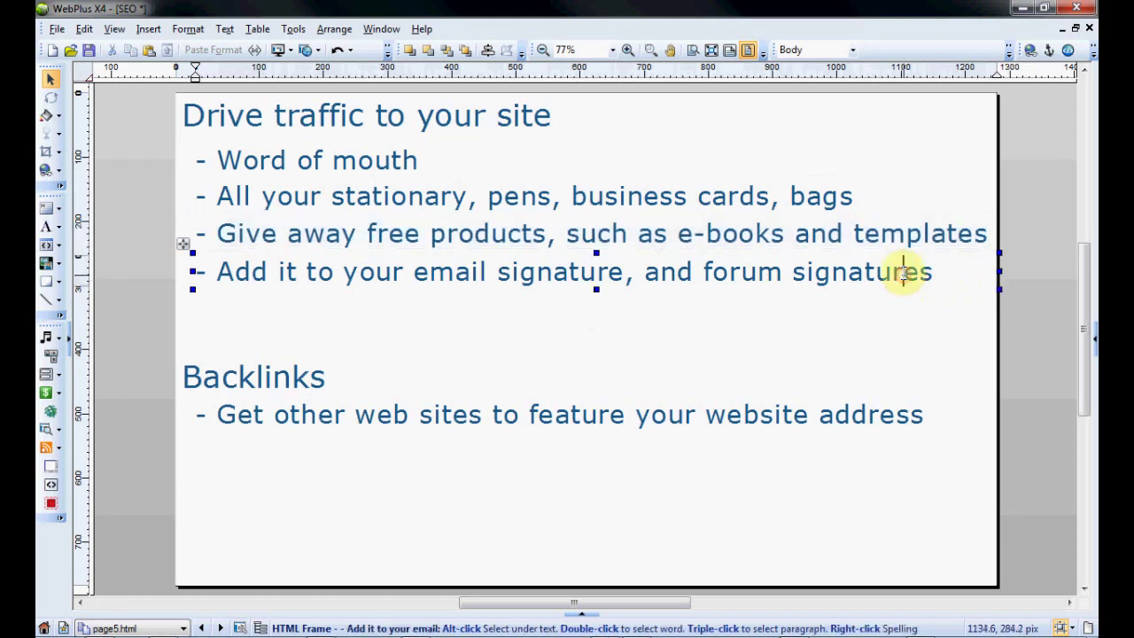
{"action": "triple_click", "coordinate": [948, 274]}
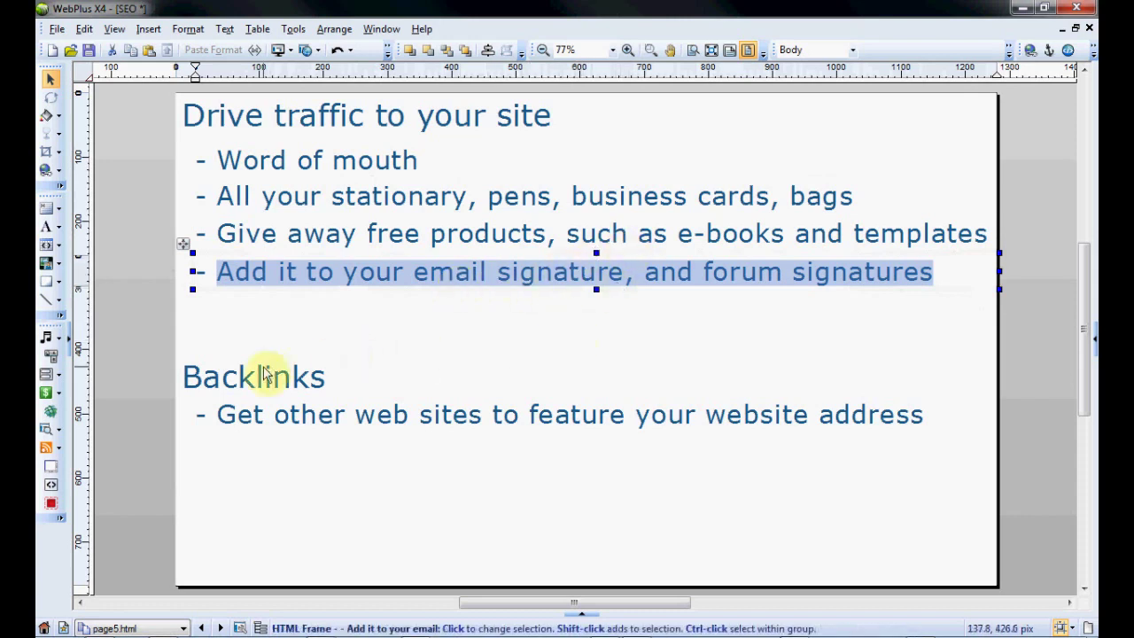
{"action": "left_click", "coordinate": [238, 376]}
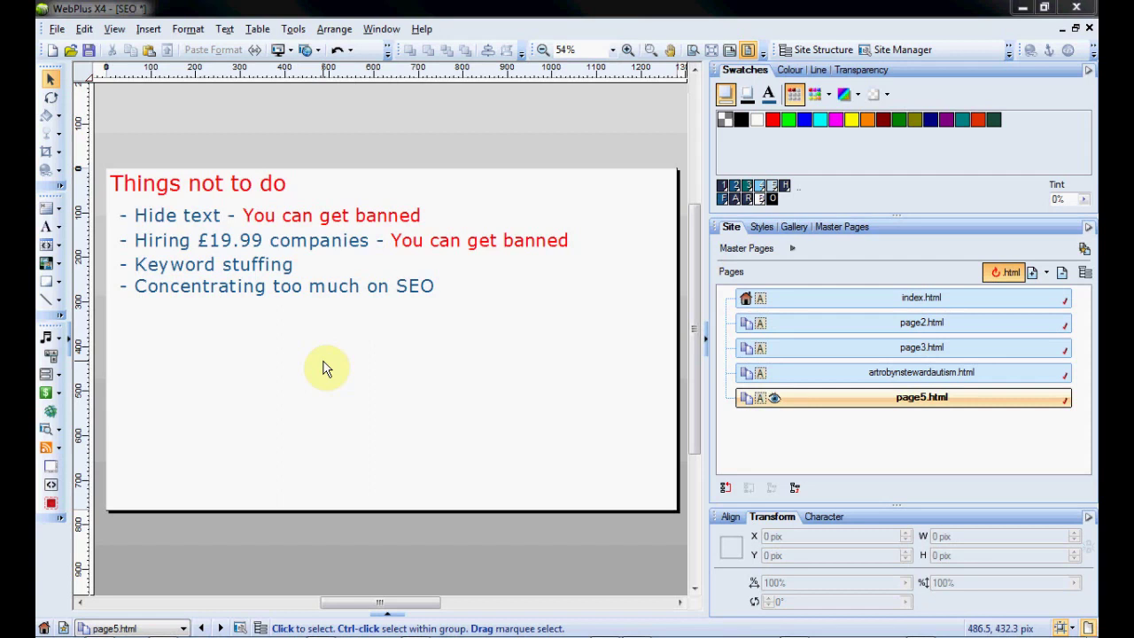
Colour the words 'Hide text' white from the Swatches tab so they vanish
{"action": "left_click", "coordinate": [176, 217]}
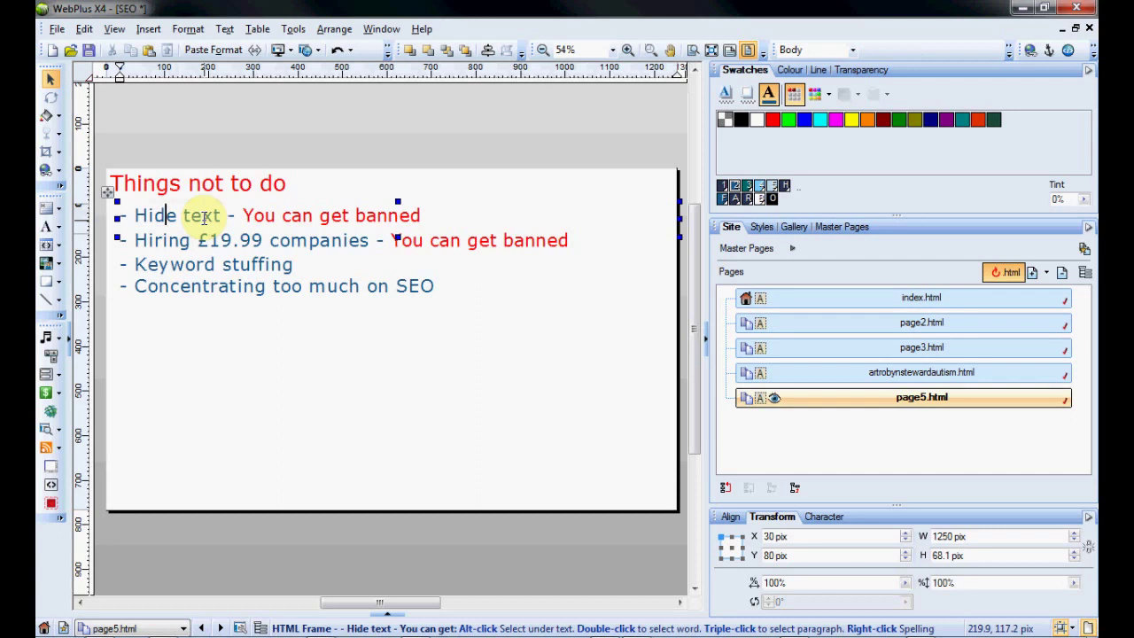
{"action": "left_click_drag", "start_coordinate": [131, 216], "coordinate": [222, 216]}
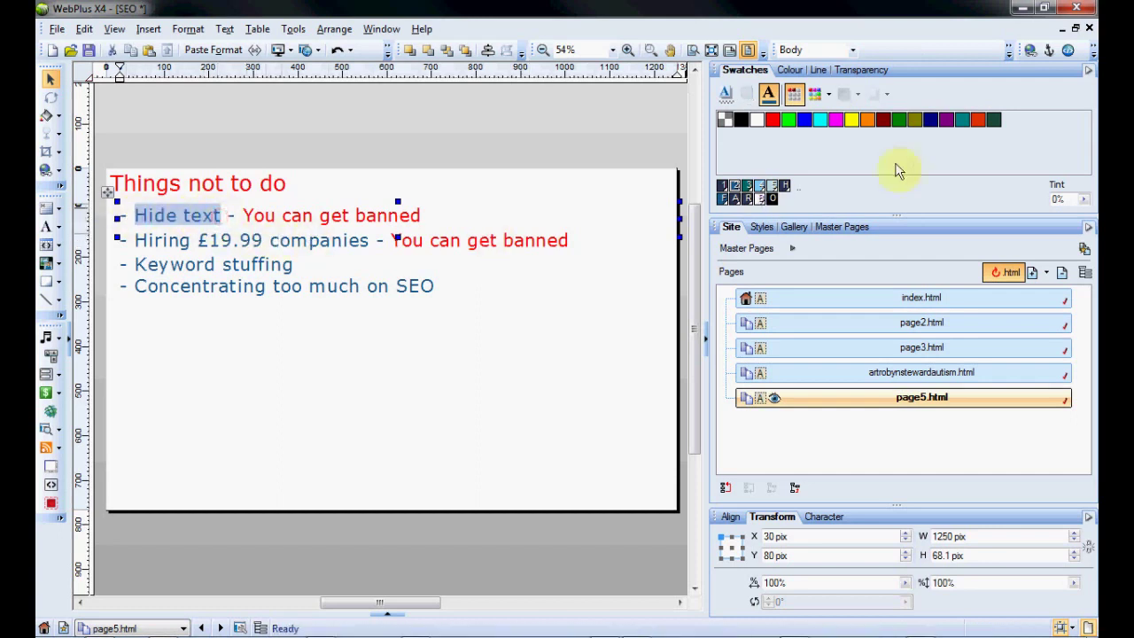
{"action": "left_click", "coordinate": [756, 119]}
{"action": "left_click", "coordinate": [436, 408]}
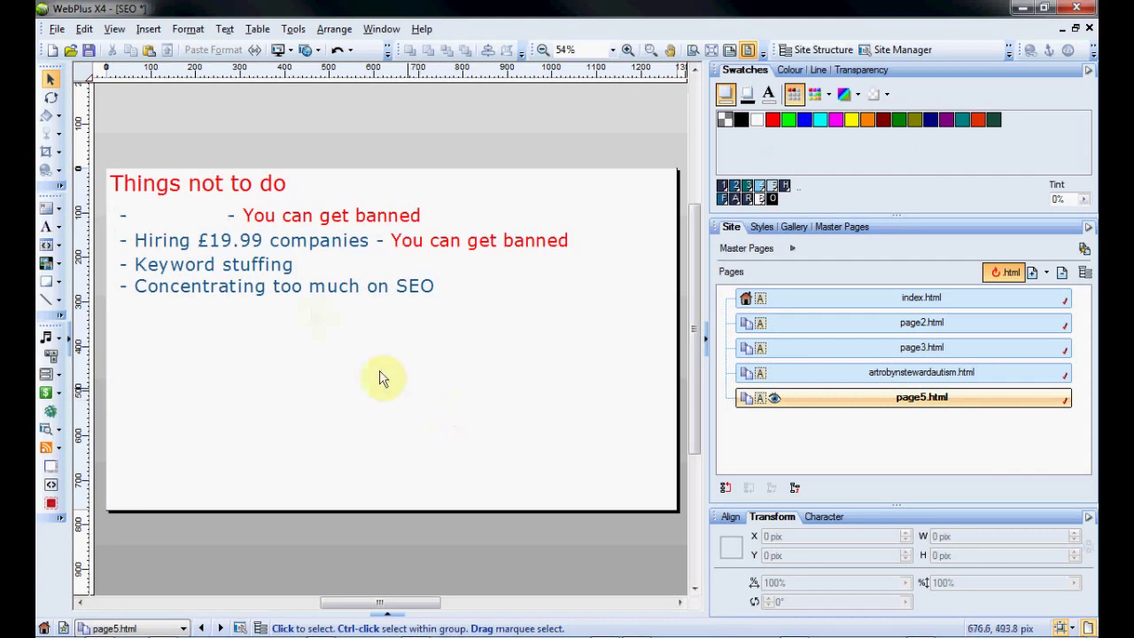
Undo the white Text Fill so 'Hide text' shows blue again, then click into the Hiring line
{"action": "left_click", "coordinate": [336, 52]}
{"action": "left_click", "coordinate": [232, 238]}
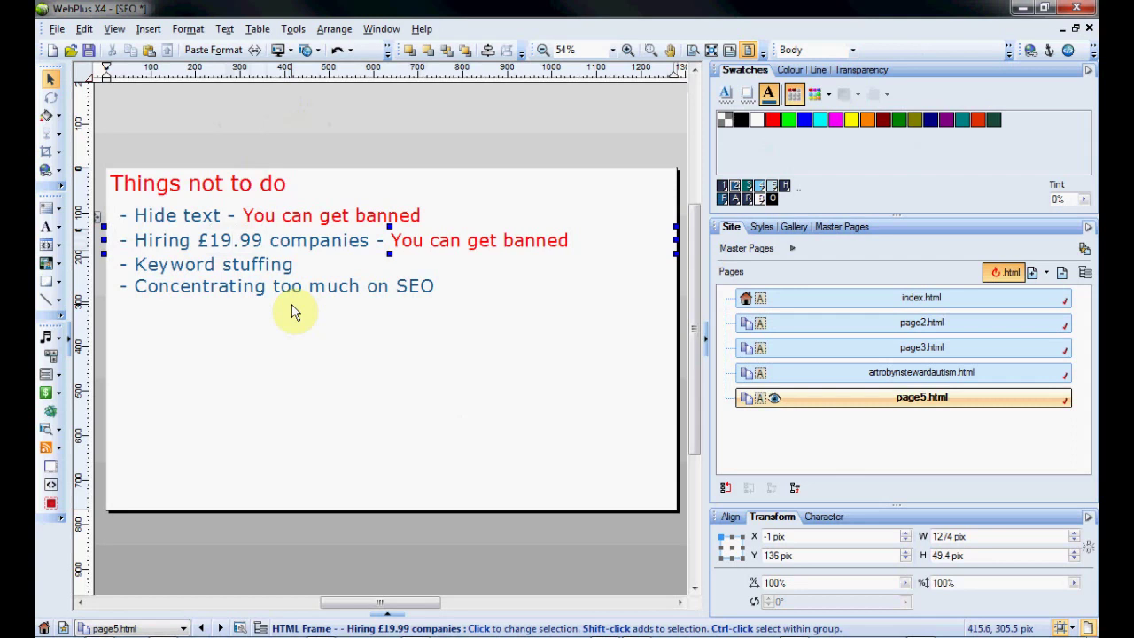
{"action": "left_click", "coordinate": [275, 274]}
{"action": "left_click", "coordinate": [330, 266]}
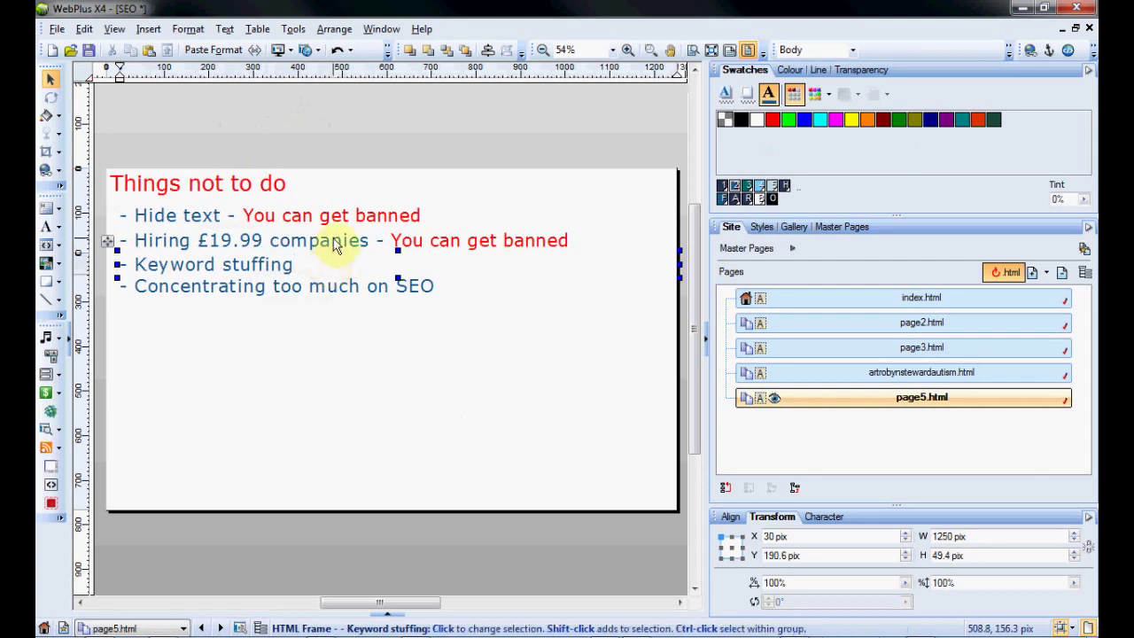
{"action": "left_click", "coordinate": [424, 297]}
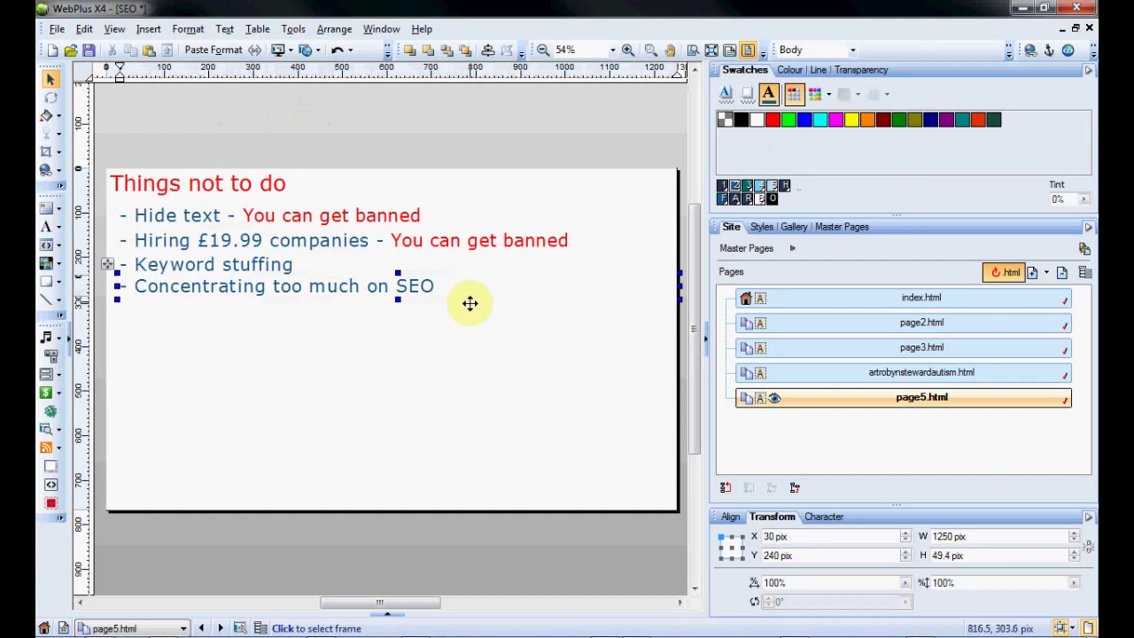